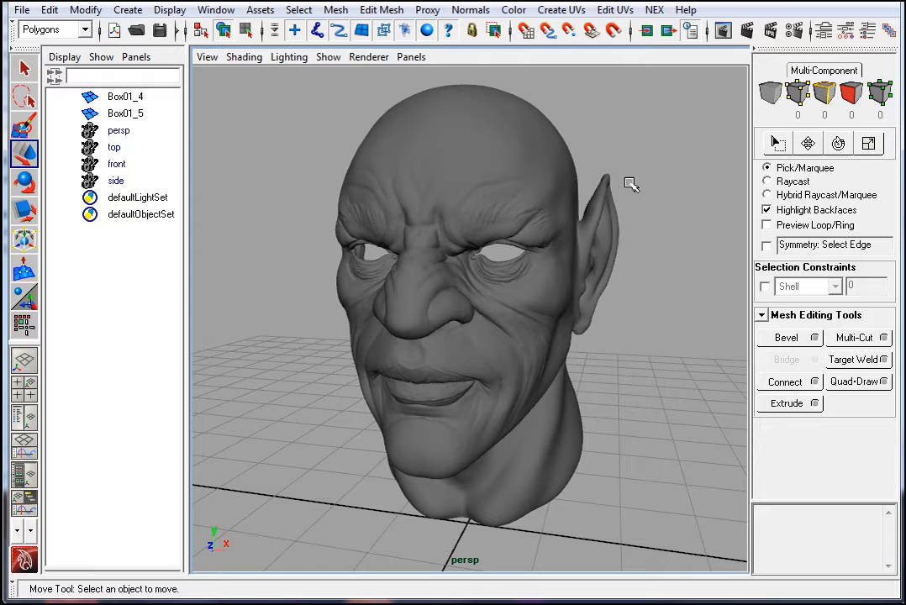
Examine the sculpted head from several angles and select both meshes to see how it is divided.
left_click_drag(630, 182, 652, 247, "alt")
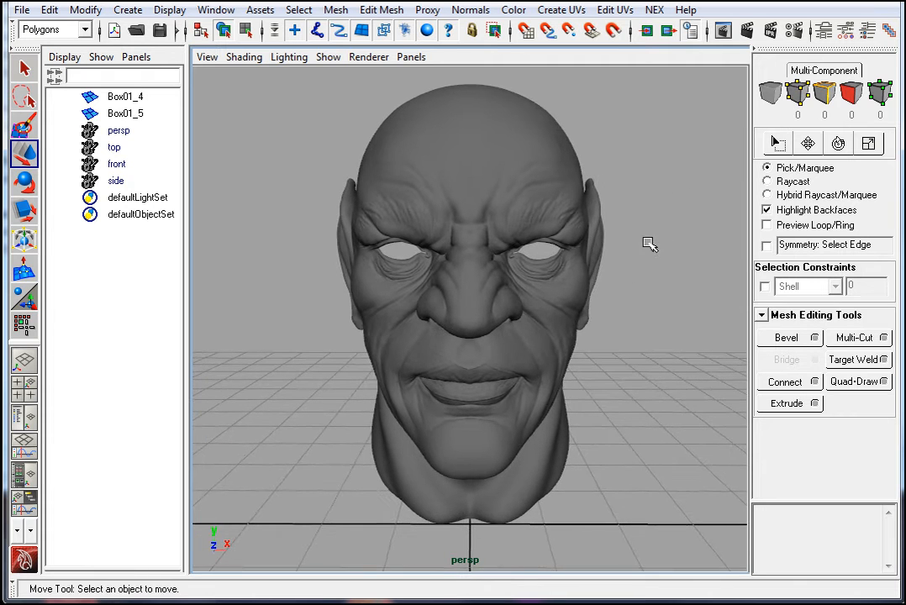
left_click_drag(653, 120, 252, 315)
left_click_drag(641, 305, 520, 174, "alt")
left_click_drag(608, 271, 586, 216, "alt")
left_click_drag(645, 232, 659, 233, "alt")
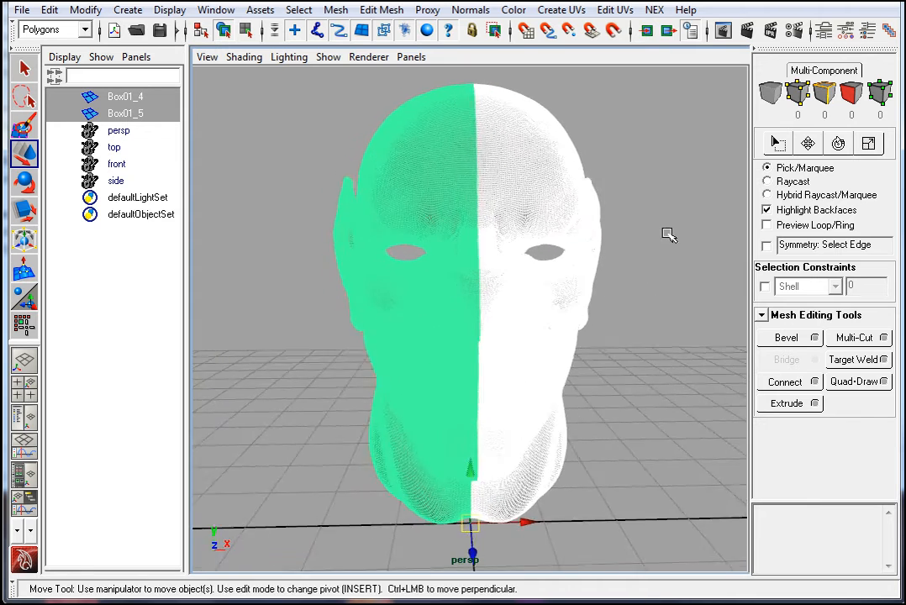
left_click(681, 279)
right_click_drag(621, 294, 643, 324, "alt")
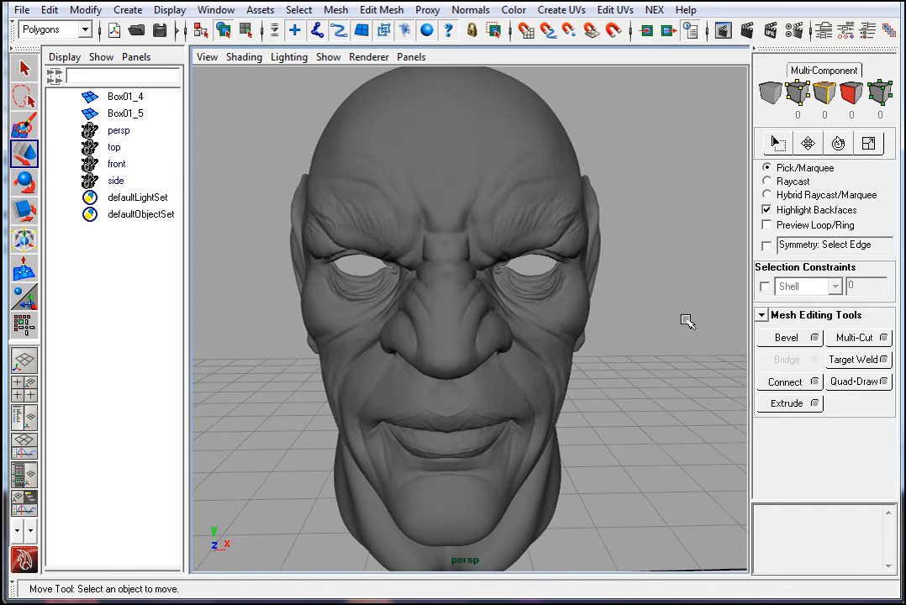
middle_click_drag(644, 289, 678, 286, "alt")
right_click_drag(678, 286, 588, 265, "alt")
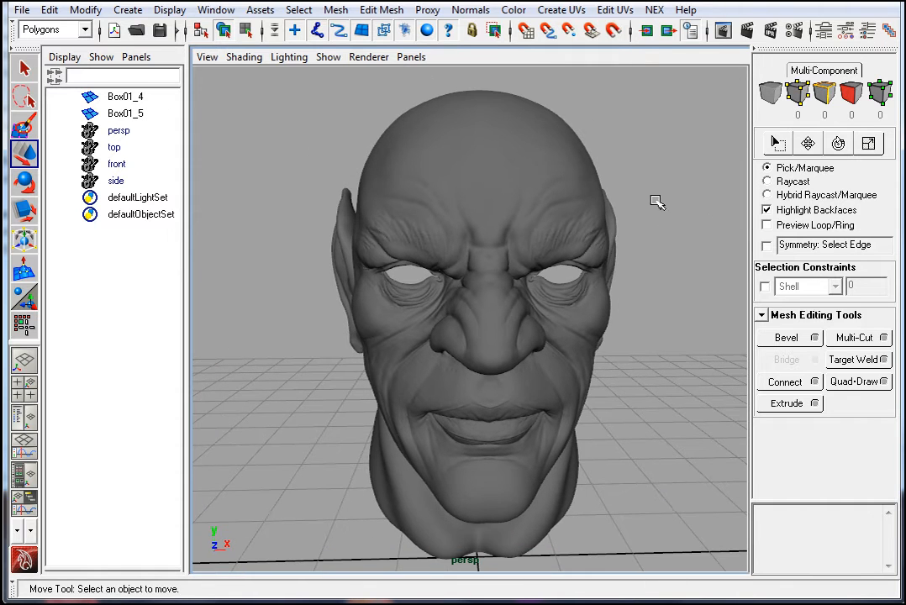
left_click_drag(653, 274, 622, 227, "alt")
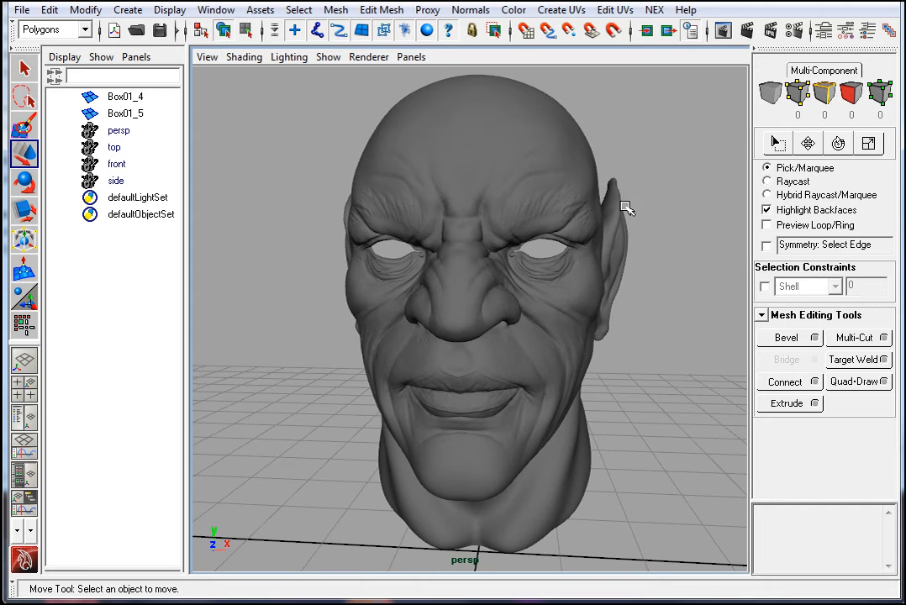
left_click_drag(651, 247, 659, 243, "alt")
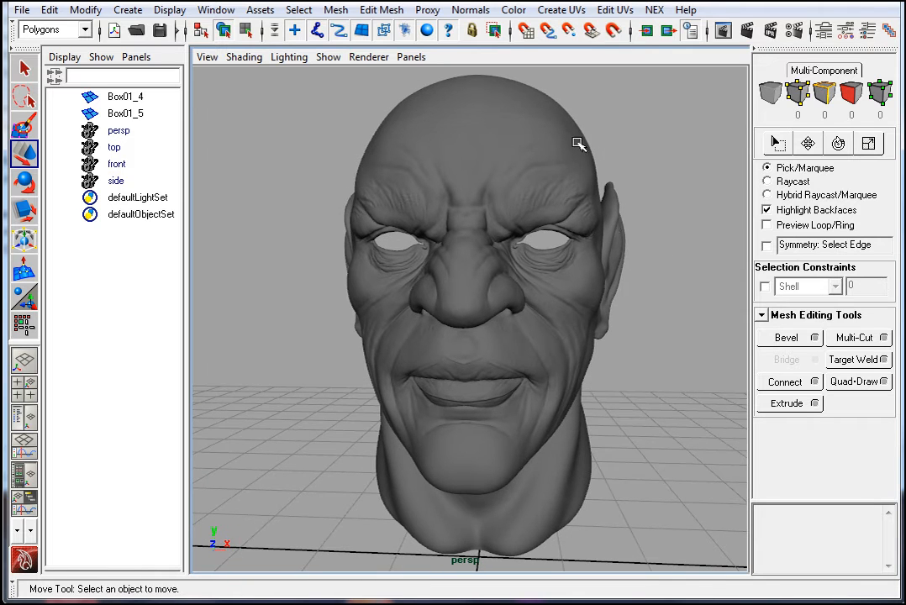
Select each half of the head in turn to check where the mesh splits down the middle.
left_click(559, 239)
left_click_drag(674, 216, 668, 216, "alt")
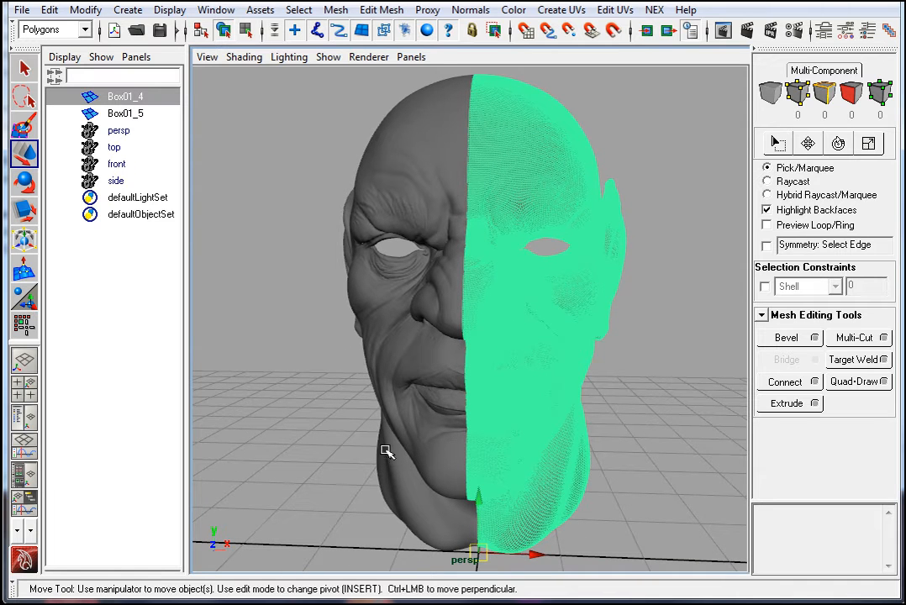
left_click(463, 214)
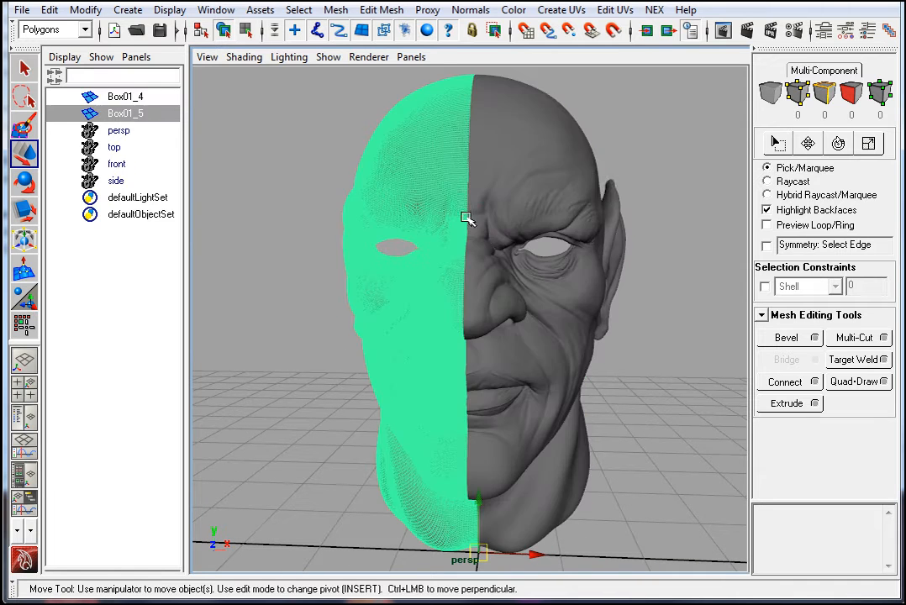
left_click(660, 168)
left_click_drag(673, 273, 651, 208, "alt")
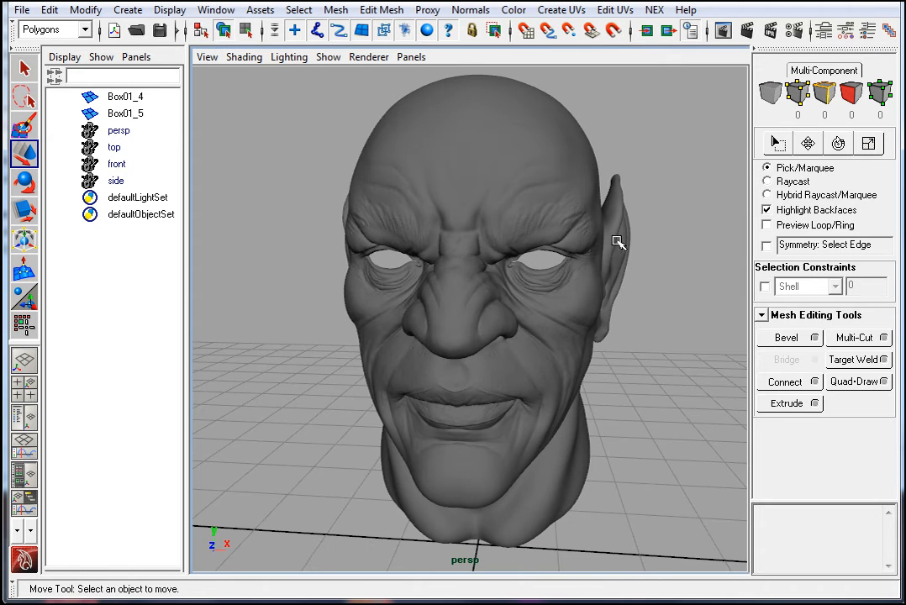
mouse_move(643, 263)
left_mouse_down("alt")
mouse_move(631, 263)
mouse_move(637, 250)
left_mouse_up("alt")
Make both head halves, Box01_4 and Box01_5, see-through with the NEX object display toggle.
left_click_drag(619, 101, 383, 201)
middle_click_drag(424, 279, 409, 286, "alt")
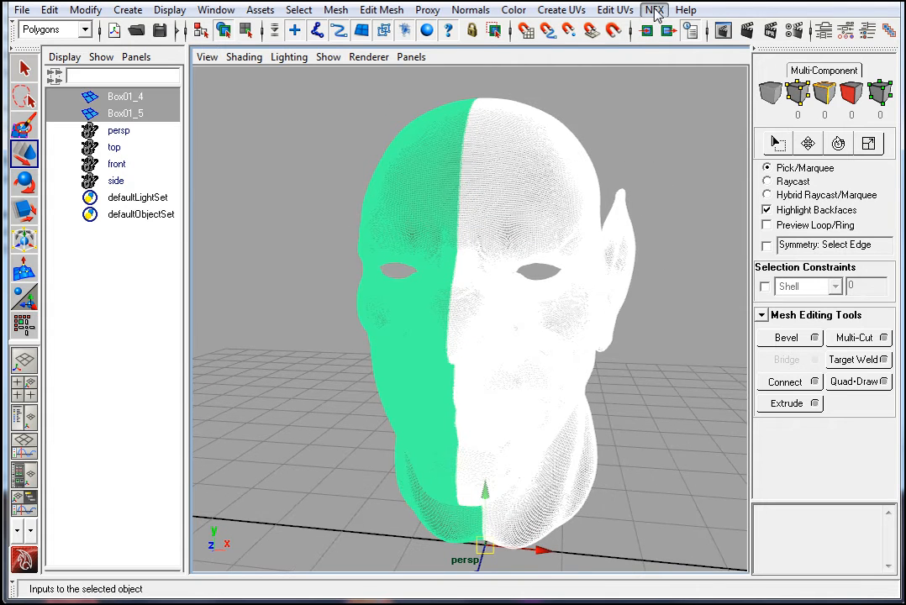
left_click(656, 10)
mouse_move(698, 38)
left_click(786, 30)
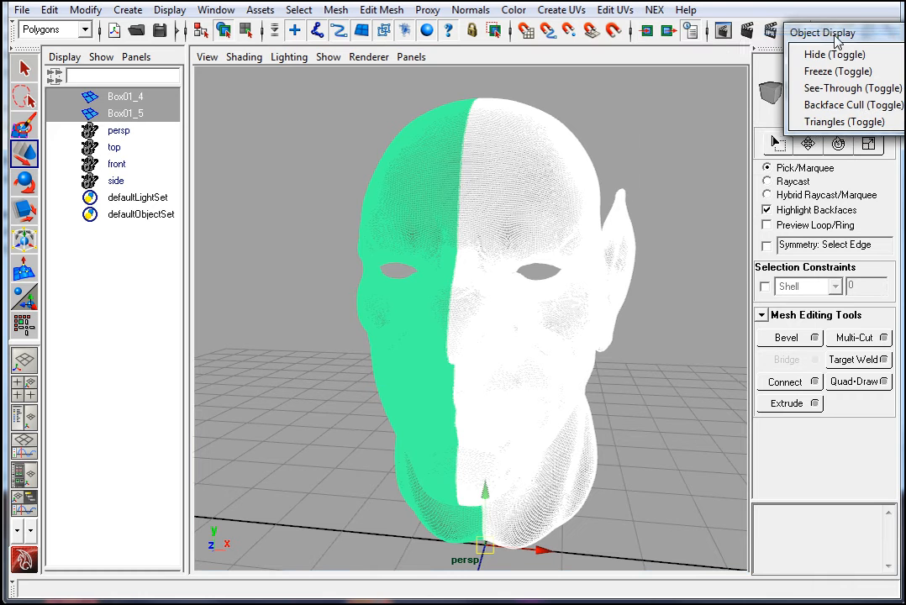
left_click_drag(832, 34, 560, 78)
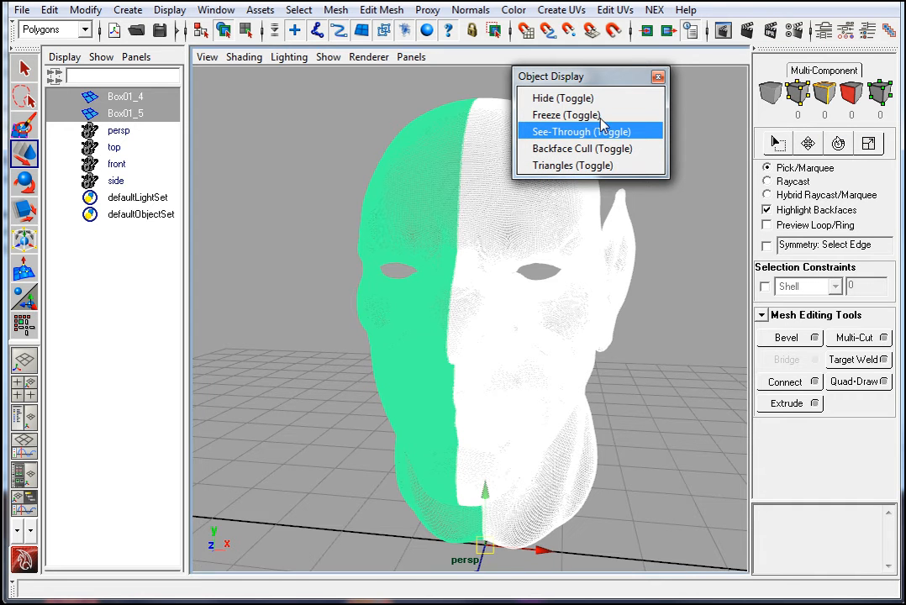
left_click(648, 133)
left_click(633, 310)
left_click_drag(633, 309, 387, 247, "alt")
left_click(657, 76)
left_click_drag(513, 259, 489, 263, "alt")
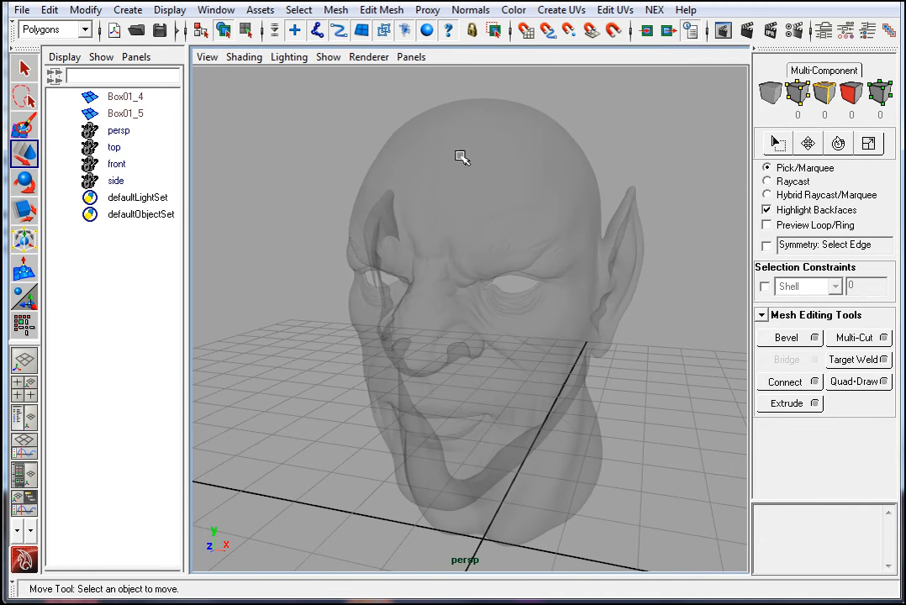
Select Box01_4 and keep the NEX Surface Slide commands open in their own floating window.
left_click(134, 96)
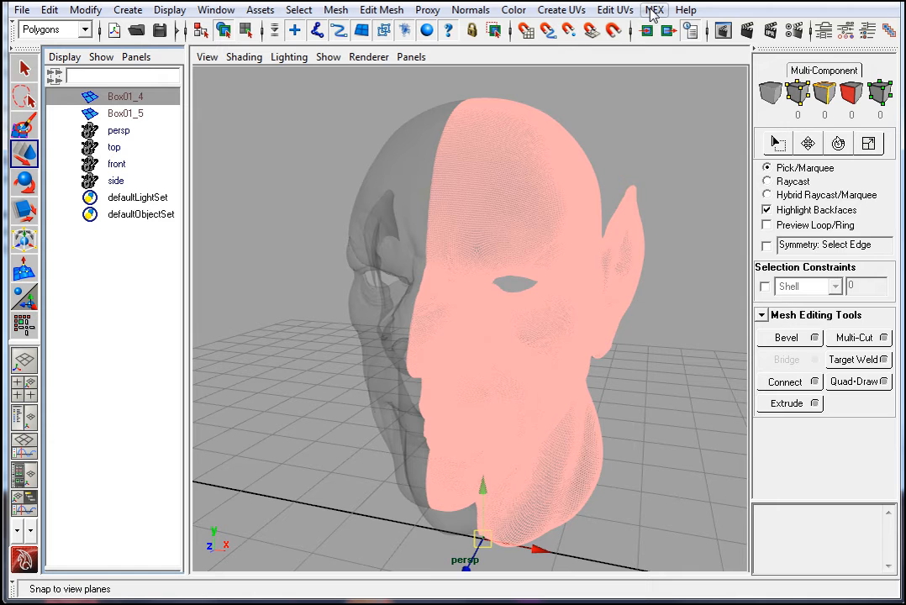
left_click(686, 10)
left_click(654, 10)
mouse_move(686, 76)
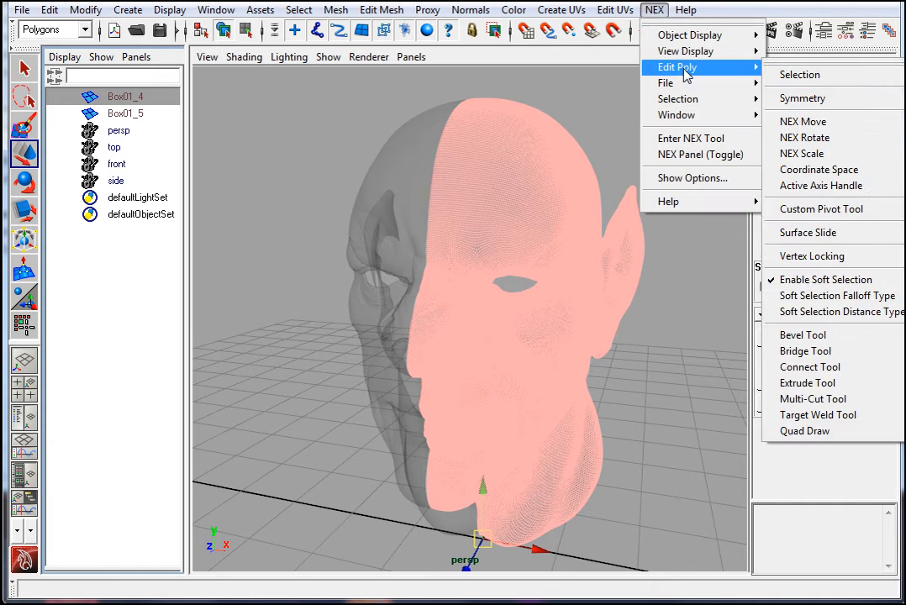
left_click(807, 66)
left_click_drag(807, 66, 267, 113)
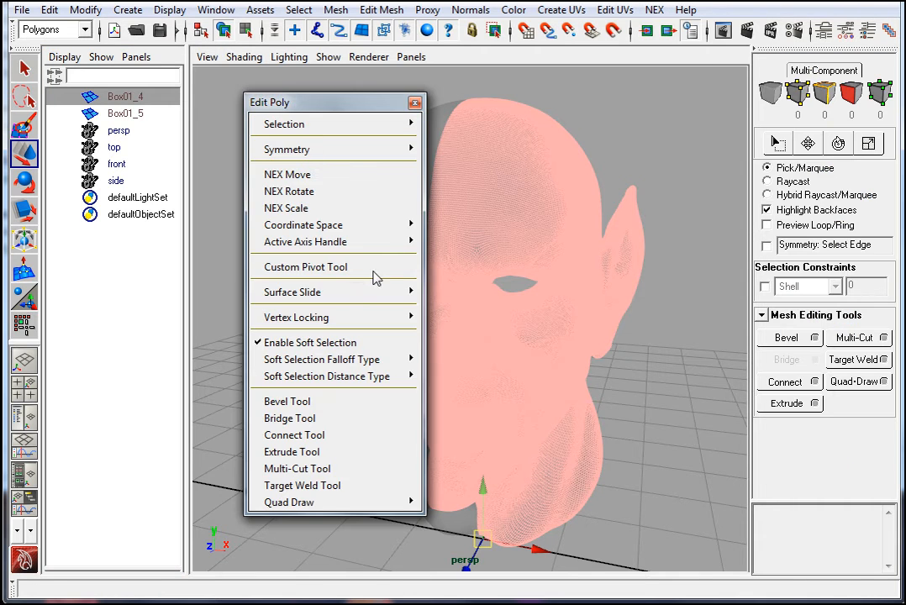
mouse_move(397, 295)
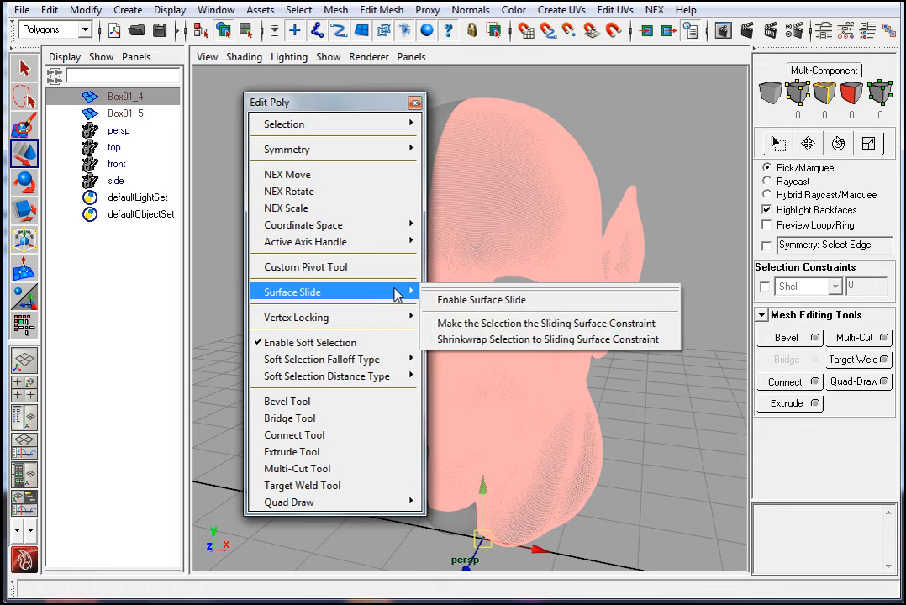
left_click(488, 290)
left_click(415, 103)
left_click_drag(372, 227, 198, 67)
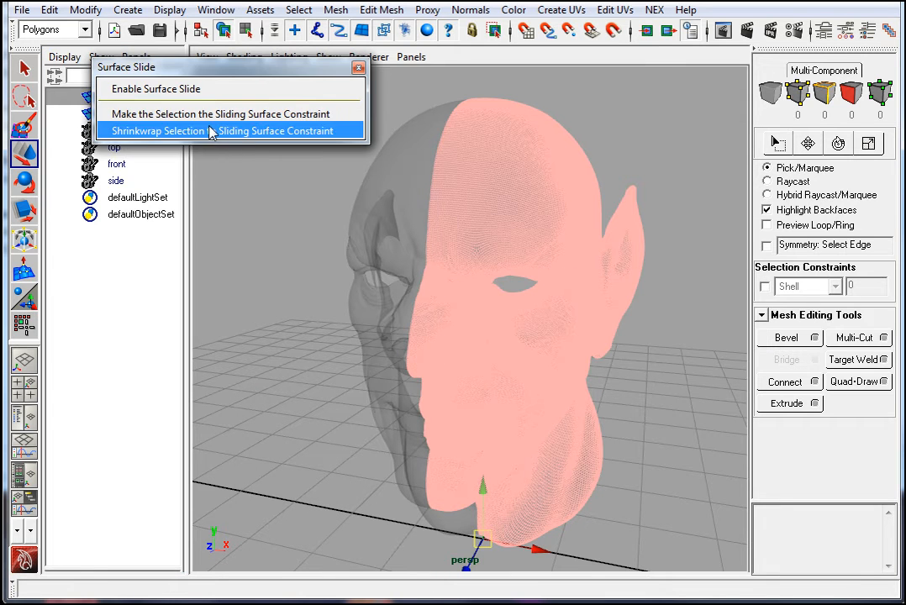
Make the selected half Box01_4 the sliding surface constraint and clear the selection.
left_click_drag(543, 198, 565, 229, "alt")
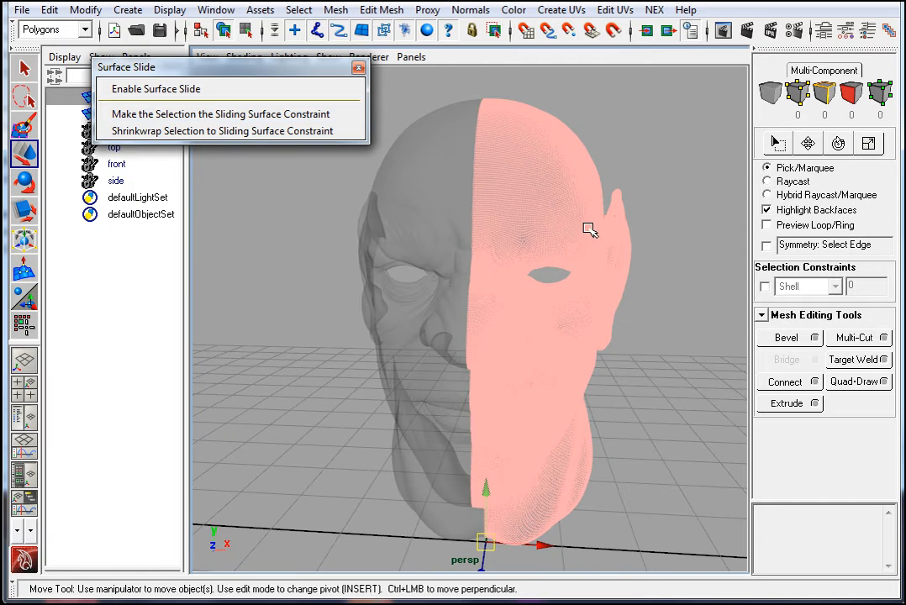
mouse_move(605, 268)
left_mouse_down("alt")
mouse_move(598, 257)
mouse_move(602, 269)
left_mouse_up("alt")
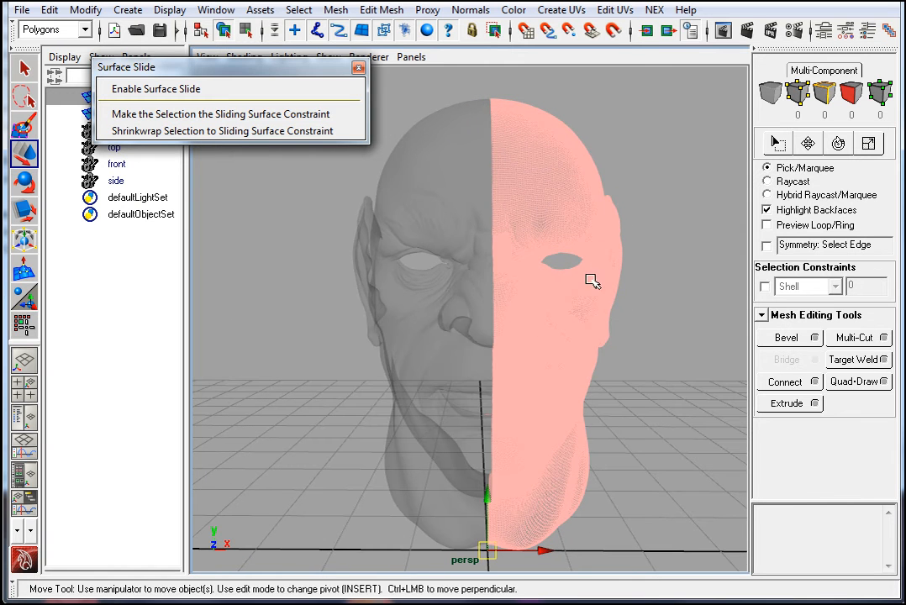
left_click_drag(524, 270, 554, 318, "alt")
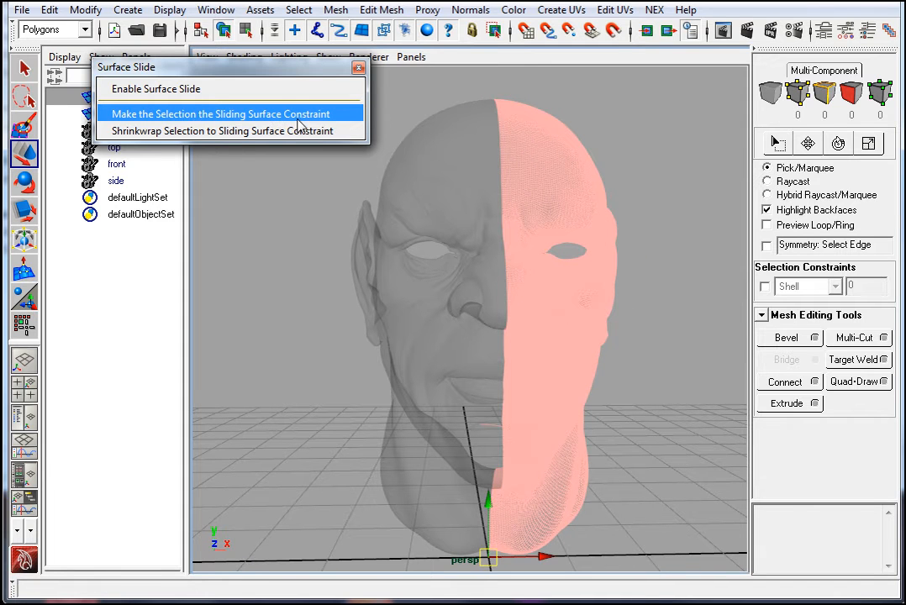
left_click(300, 123)
left_click_drag(607, 279, 595, 275, "alt")
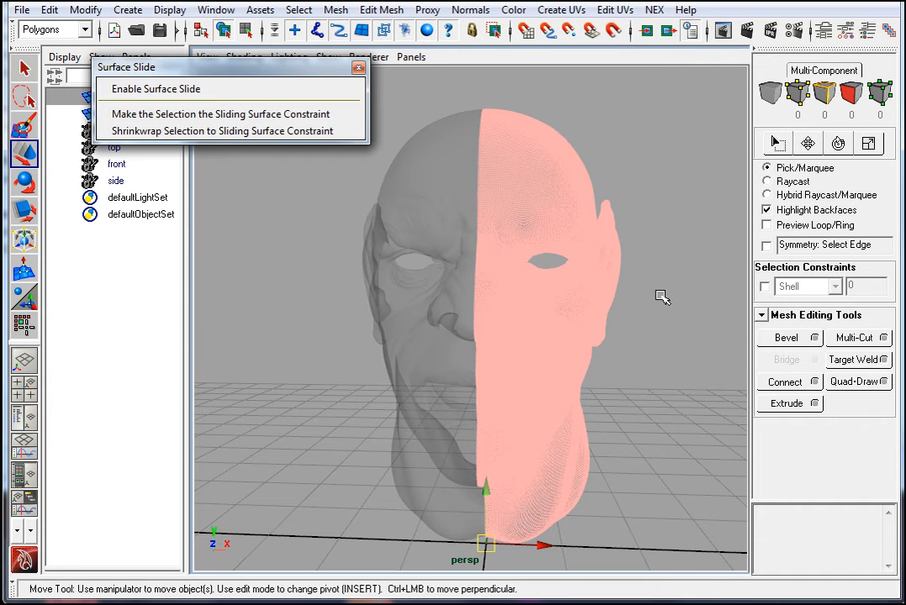
left_click(633, 326)
left_click_drag(569, 265, 499, 238, "alt")
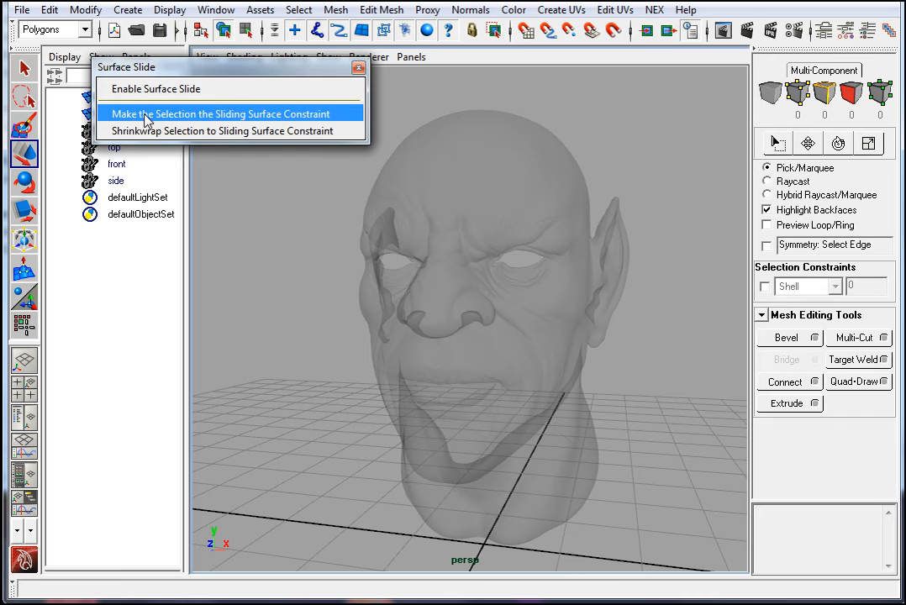
Activate the Quad Draw tool and move the Surface Slide window clear of the mesh names.
left_click_drag(275, 67, 257, 101)
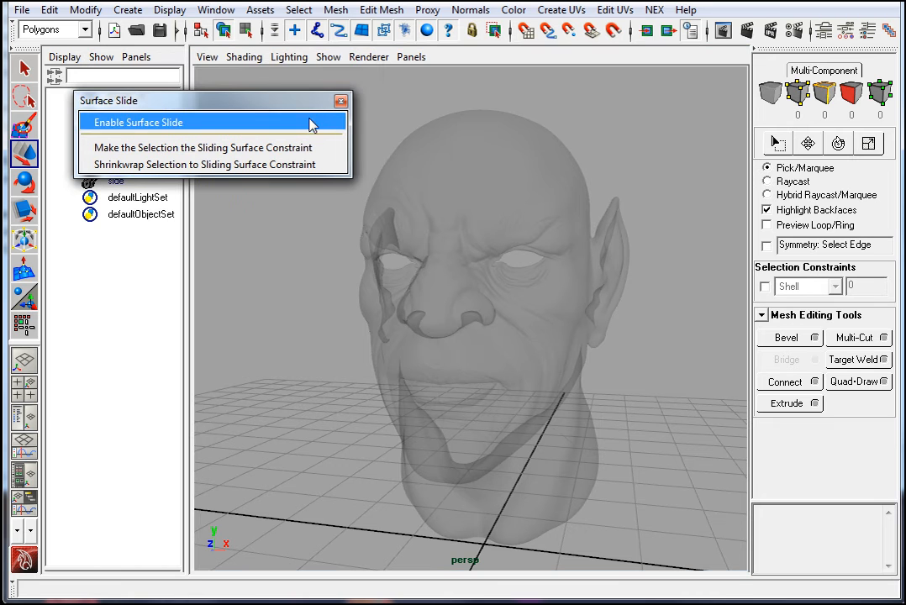
left_click_drag(632, 412, 629, 403, "alt")
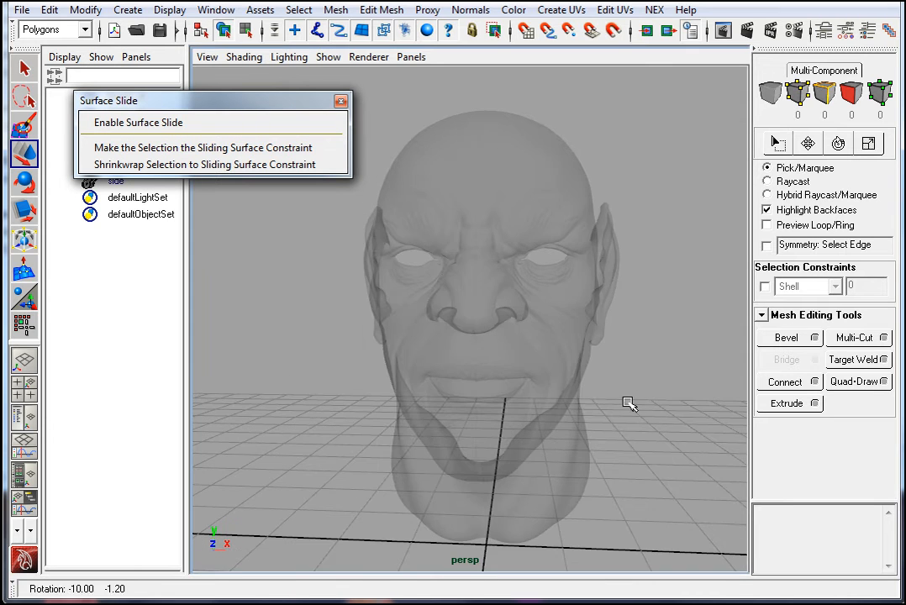
left_click(851, 382)
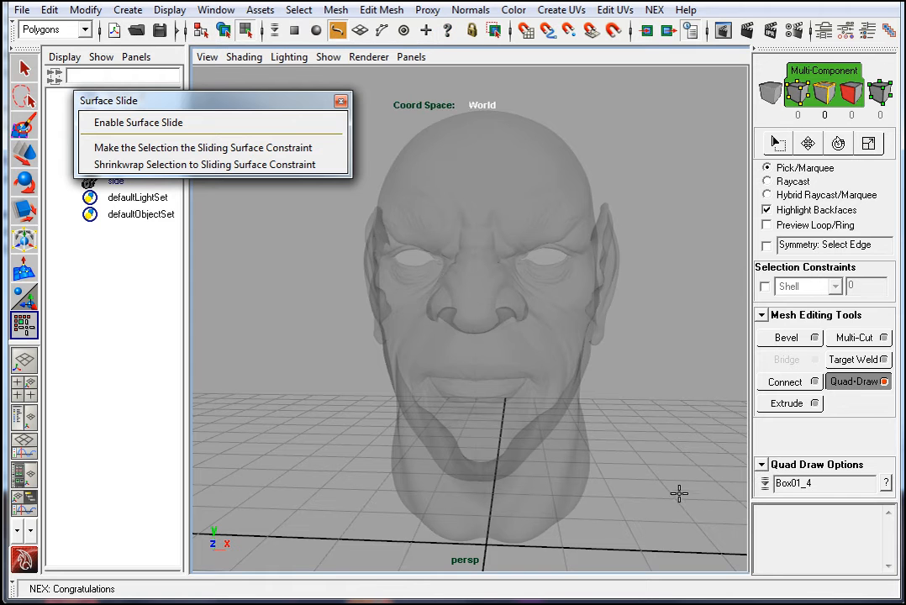
left_click_drag(654, 421, 733, 462, "alt")
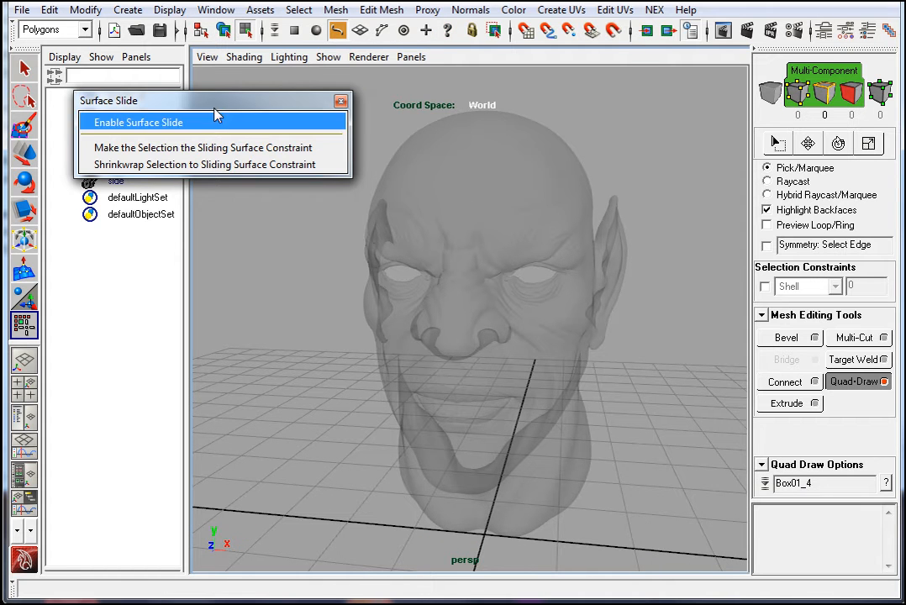
left_click_drag(195, 100, 185, 180)
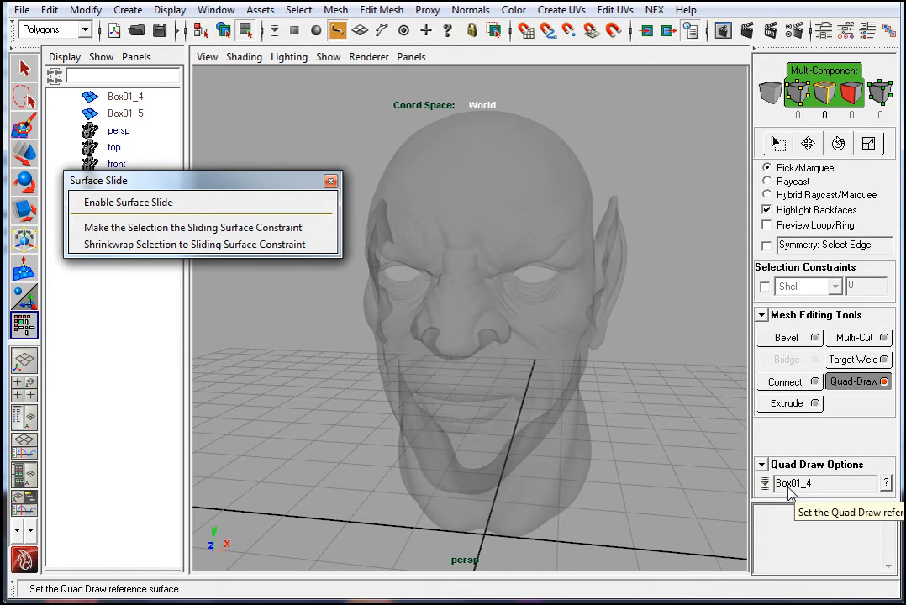
Place four Quad Draw points in a rough square on the forehead of the Box01_4 half.
scroll(582, 294, "up", 3)
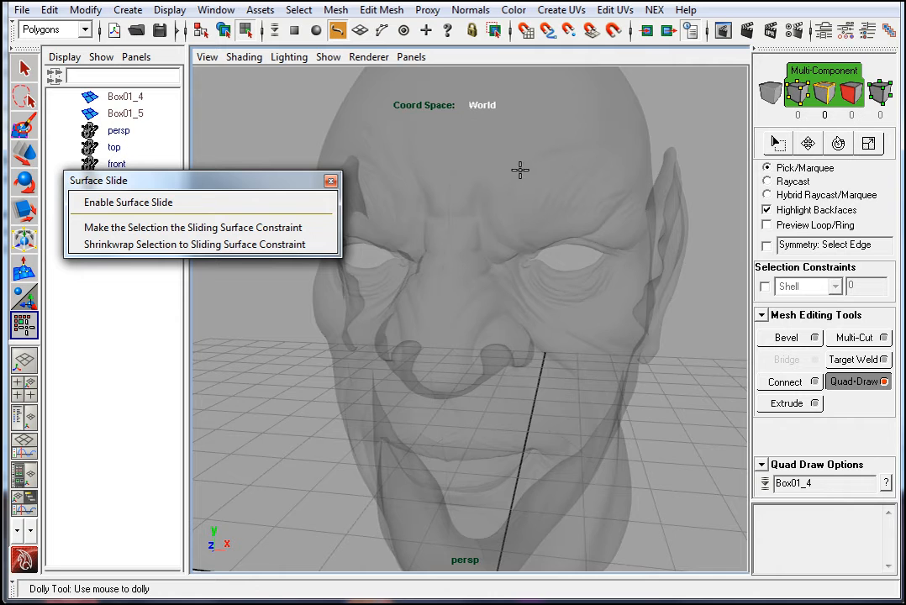
middle_click_drag(618, 198, 562, 403, "alt")
left_click_drag(495, 399, 508, 358, "alt")
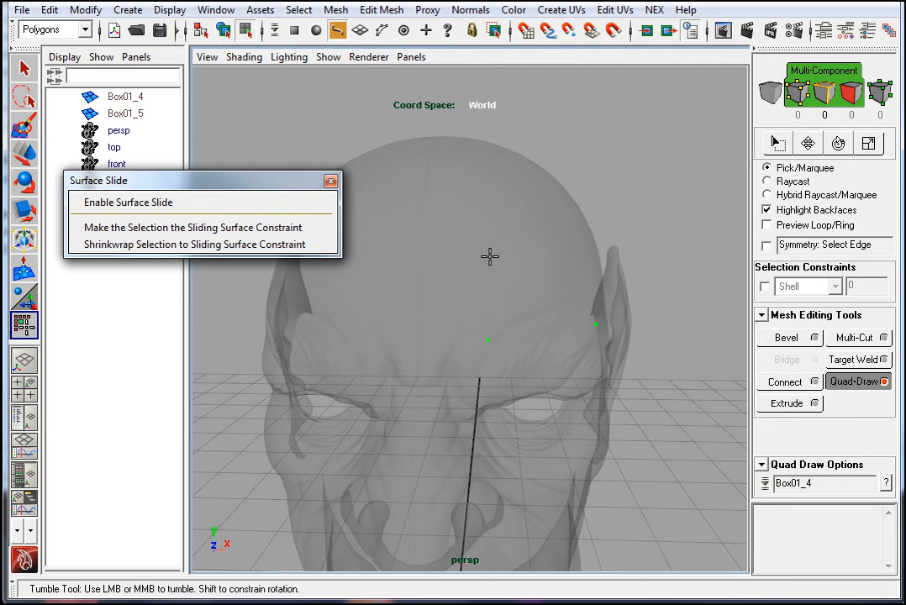
left_click_drag(574, 250, 559, 306, "alt")
right_click_drag(558, 305, 475, 324, "alt")
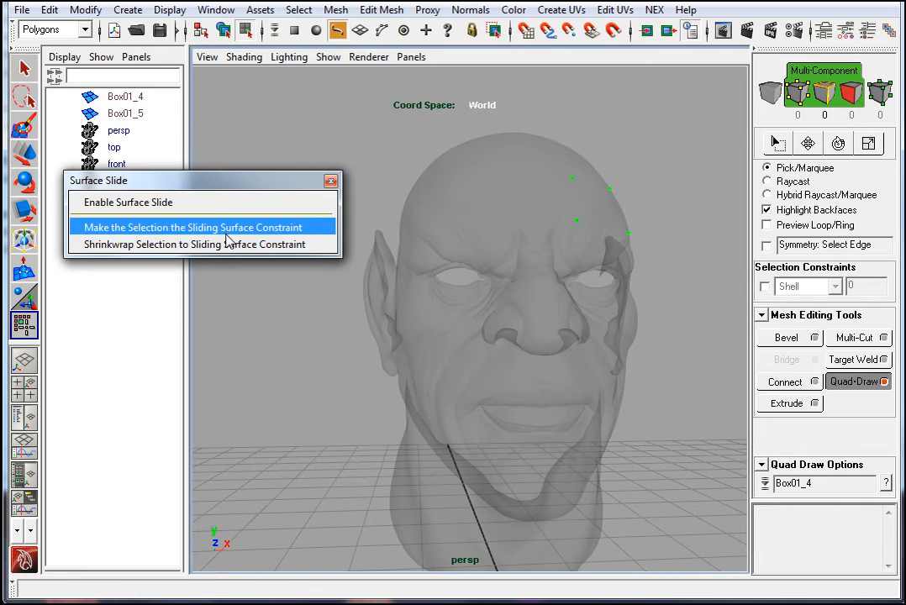
Choose Box01_4 as the Quad Draw reference surface and move the Surface Slide window below the object list.
left_click(782, 483)
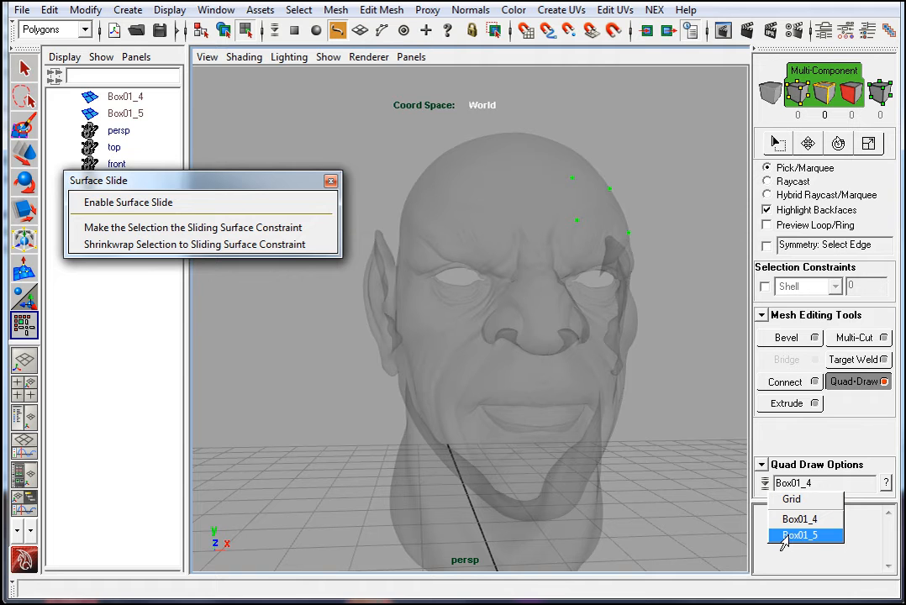
left_click(790, 518)
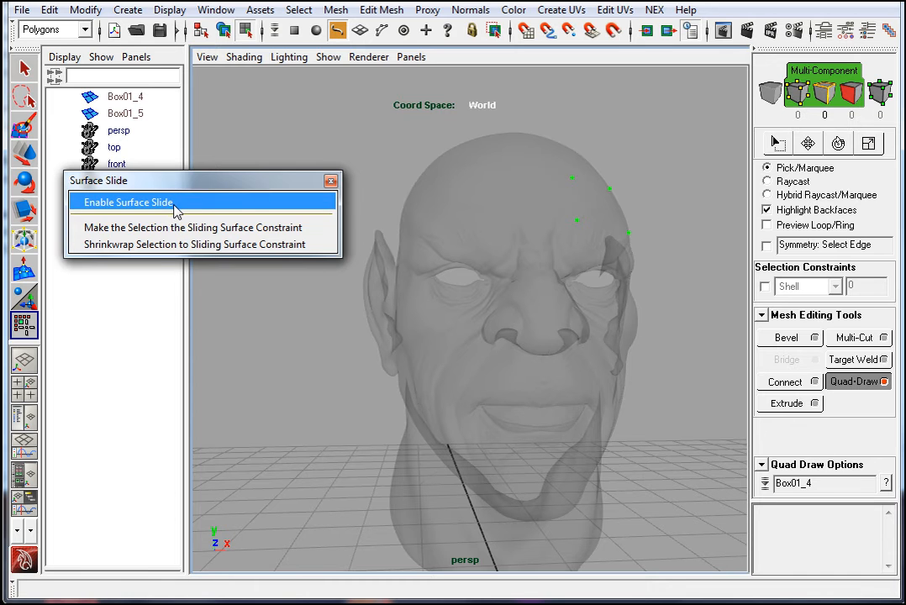
left_click_drag(223, 182, 198, 233)
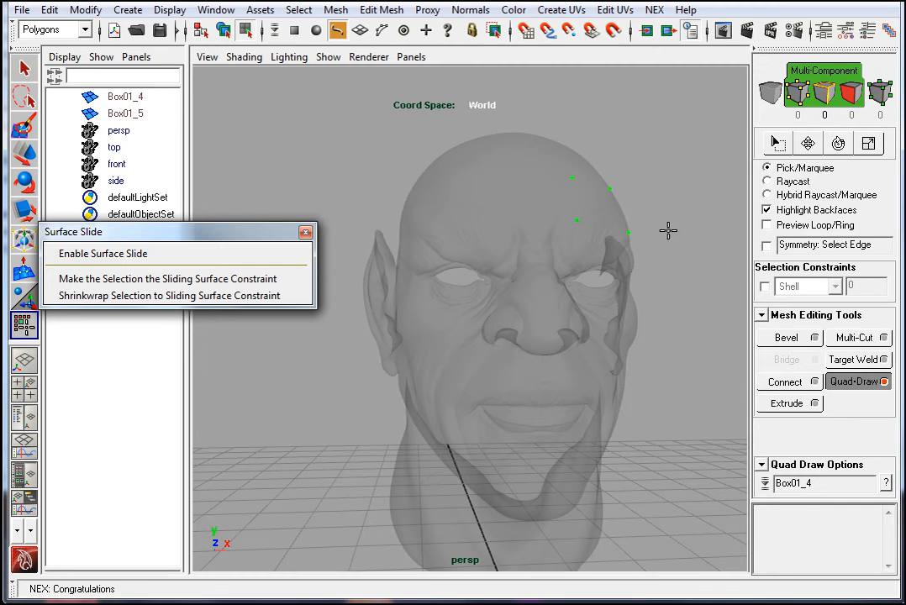
left_click_drag(583, 321, 629, 304, "alt")
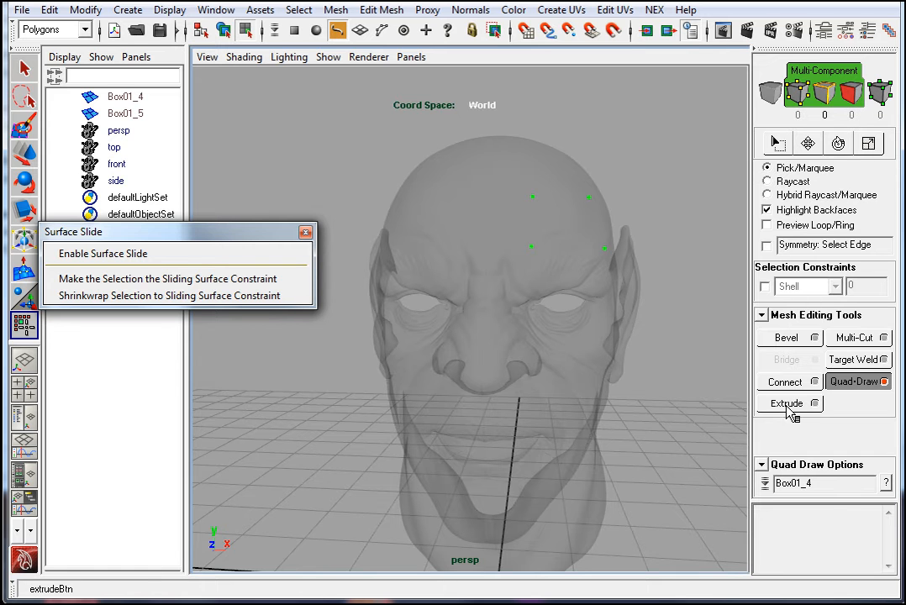
Add a Quad Draw point on the head's centre line above the four forehead points.
middle_click_drag(512, 312, 496, 316, "alt")
right_click_drag(496, 317, 550, 301, "alt")
middle_click_drag(550, 301, 514, 361, "alt")
right_click_drag(514, 361, 491, 407, "alt")
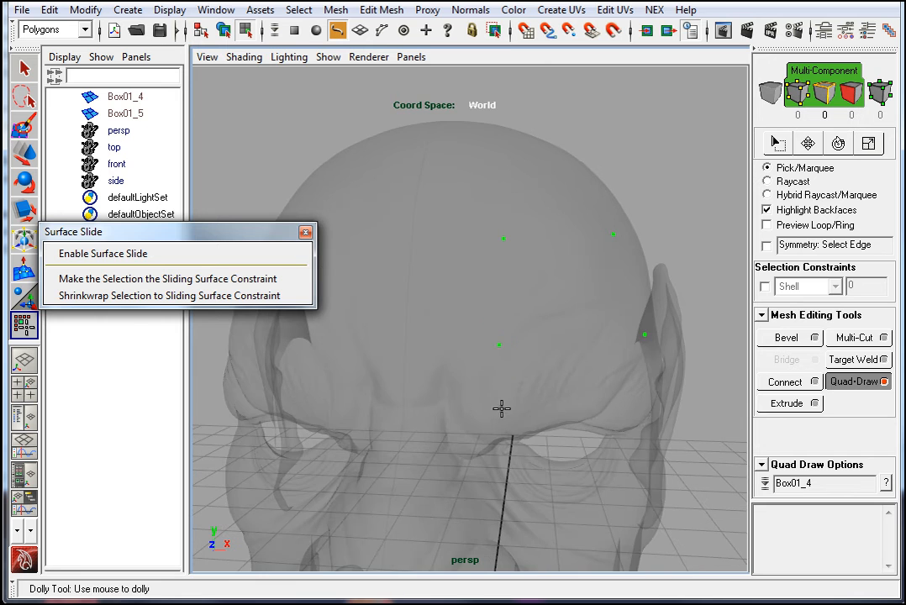
left_click_drag(450, 246, 467, 334, "alt")
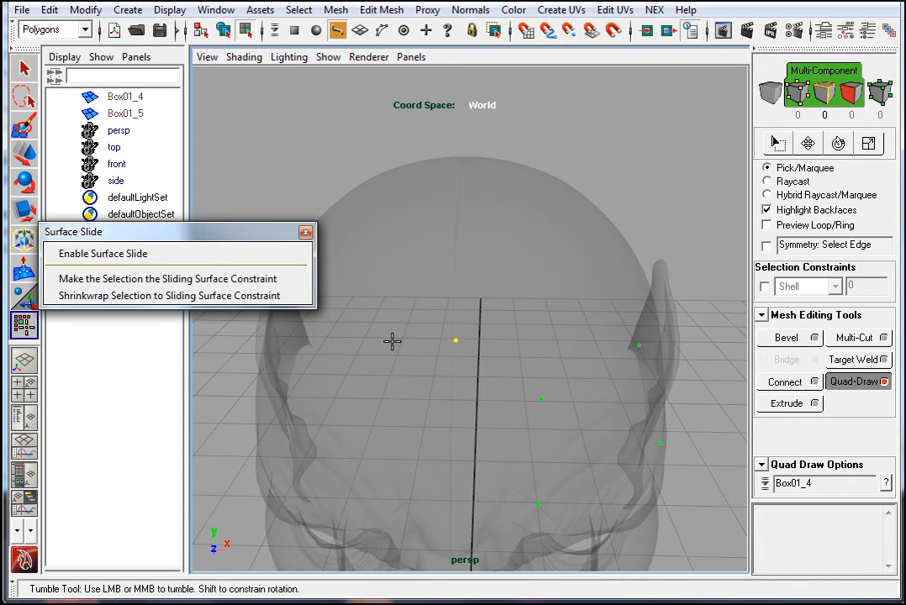
left_click_drag(487, 382, 500, 376, "alt")
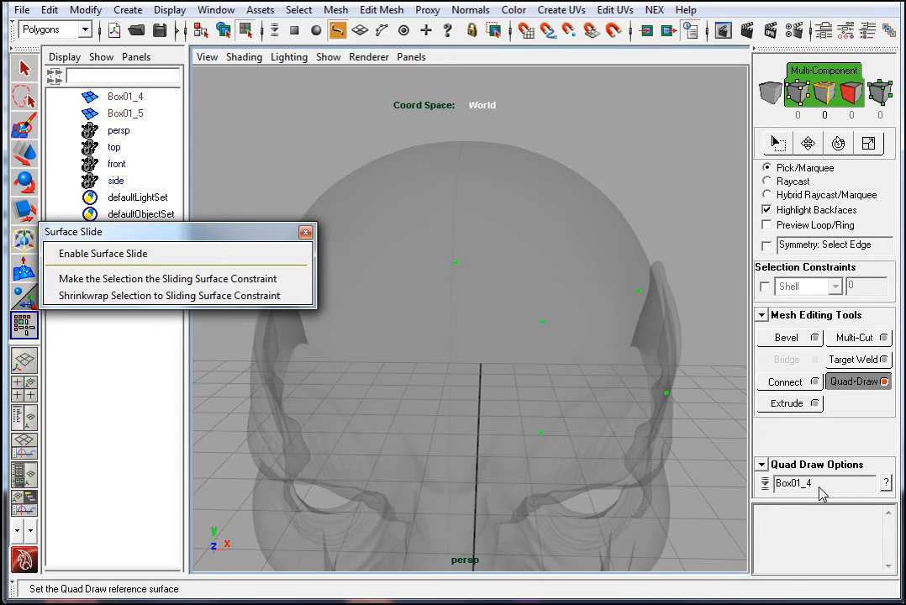
Move the inner Quad Draw points onto the head's centre line and complete two columns of four points over the forehead.
right_click_drag(570, 405, 515, 312, "alt")
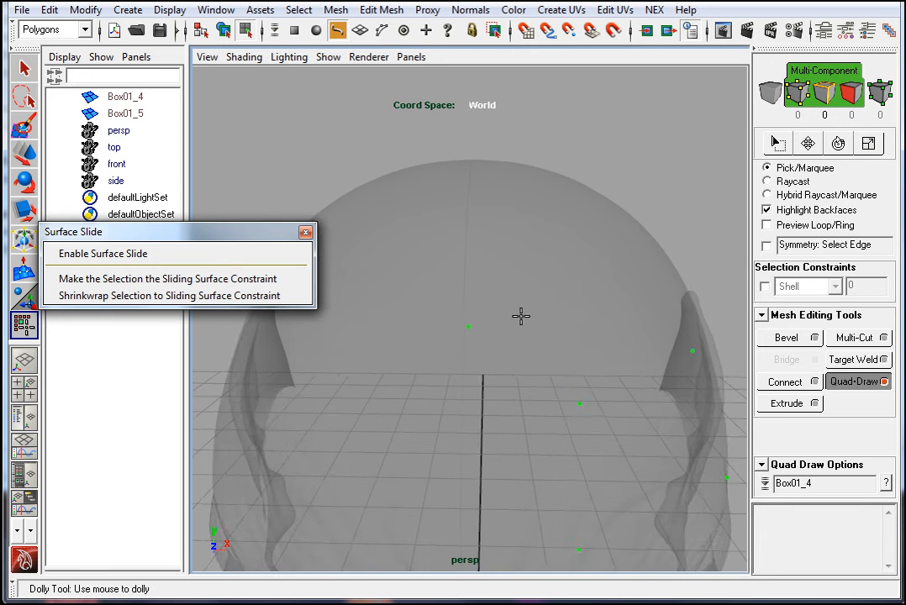
left_click_drag(515, 312, 514, 326, "alt")
middle_click_drag(480, 348, 489, 282, "alt")
right_click_drag(500, 293, 475, 319, "alt")
left_click_drag(501, 348, 515, 318, "alt")
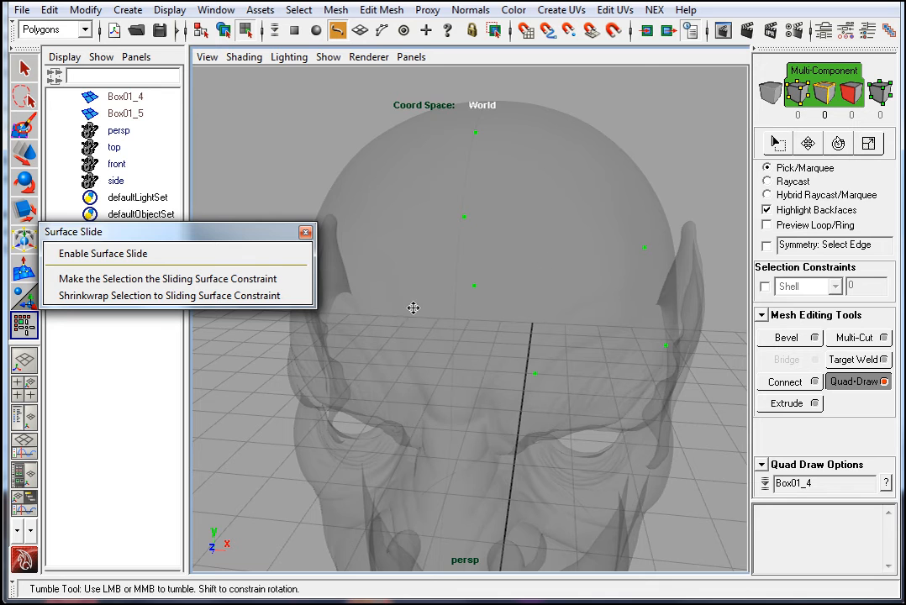
left_click_drag(460, 311, 492, 313, "alt")
right_click_drag(492, 314, 565, 264, "alt")
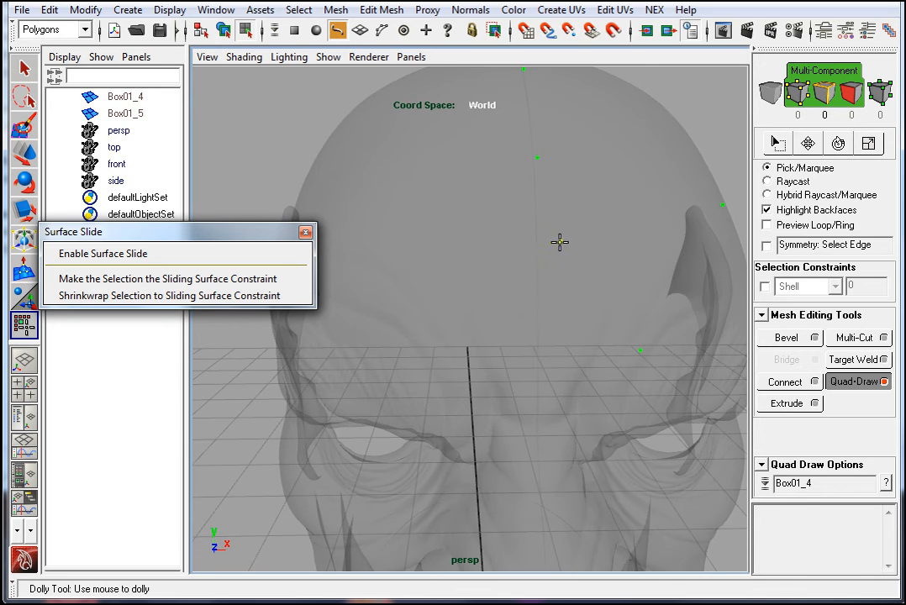
right_click_drag(561, 286, 535, 251, "alt")
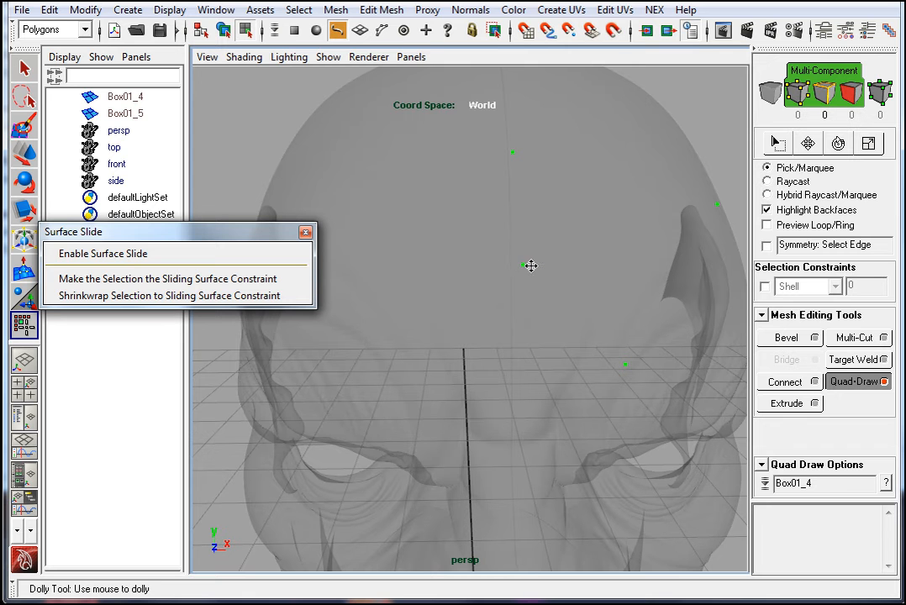
mouse_move(491, 366)
right_mouse_down("alt")
mouse_move(554, 394)
mouse_move(499, 383)
right_mouse_up("alt")
mouse_move(500, 382)
left_mouse_down("alt")
mouse_move(482, 407)
mouse_move(481, 394)
mouse_move(543, 381)
left_mouse_up("alt")
left_click_drag(552, 232, 551, 243, "alt")
left_click_drag(515, 298, 504, 283, "alt")
Fill the point grid on the forehead with a strip of three quads and switch to the Move tool.
mouse_move(504, 225)
left_mouse_down("shift")
mouse_move(490, 363)
mouse_move(514, 334)
left_mouse_up("shift")
left_click(473, 307, "shift")
mouse_move(568, 390)
left_mouse_down("alt")
mouse_move(625, 364)
mouse_move(662, 363)
mouse_move(553, 379)
left_mouse_up("alt")
key("w")
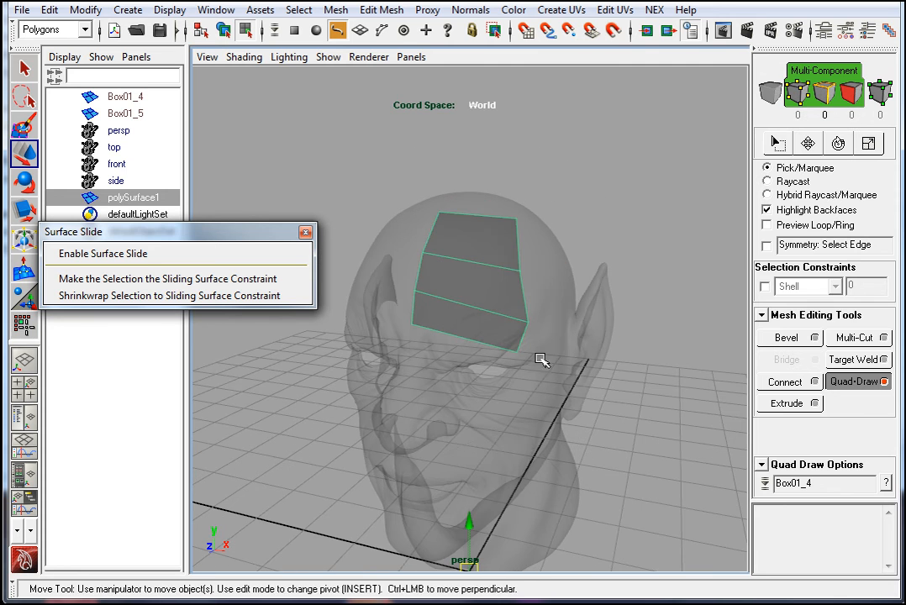
Duplicate the forehead patch polySurface1 with Duplicate Special, using the Instance geometry type.
mouse_move(196, 237)
left_mouse_down()
mouse_move(172, 292)
mouse_move(181, 336)
left_mouse_up()
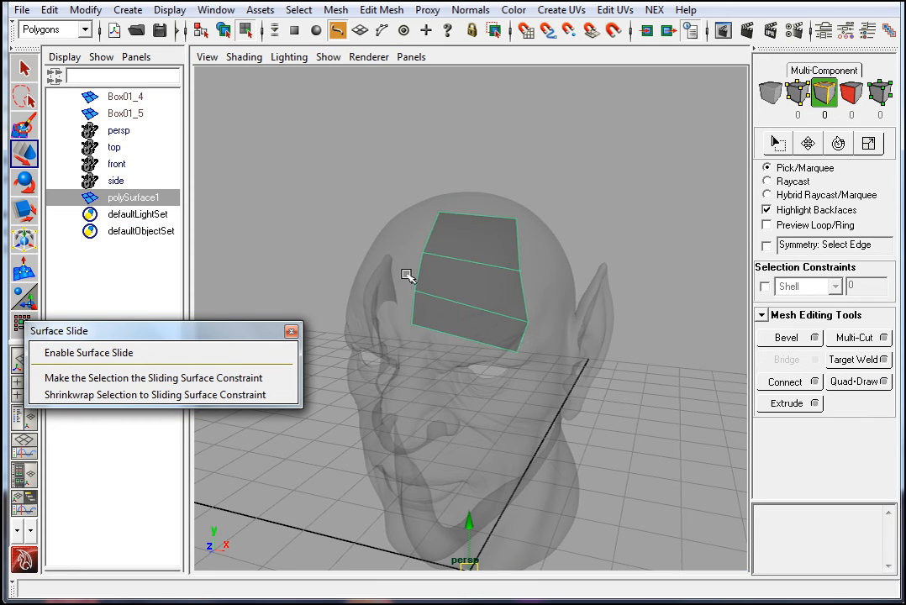
left_click_drag(324, 234, 361, 212, "alt")
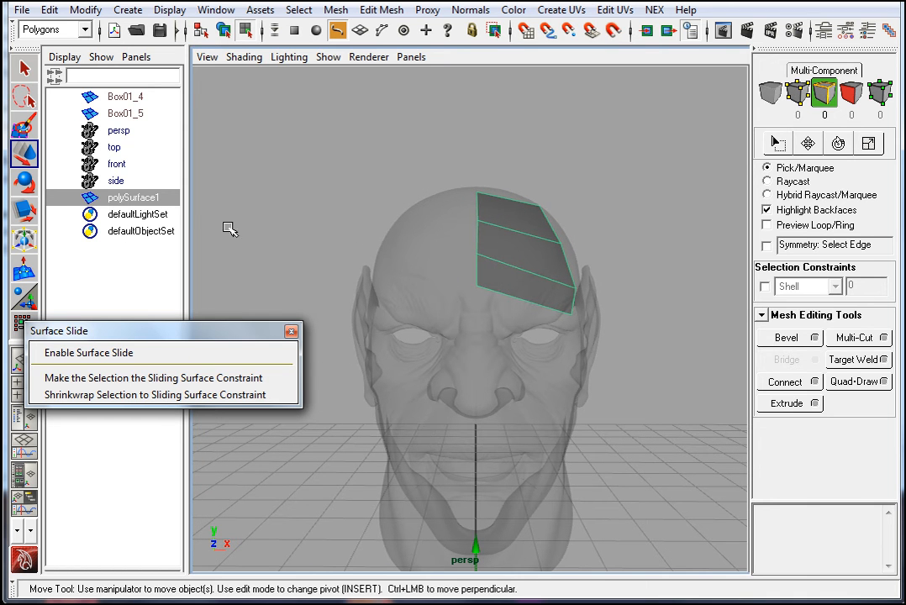
left_click(50, 10)
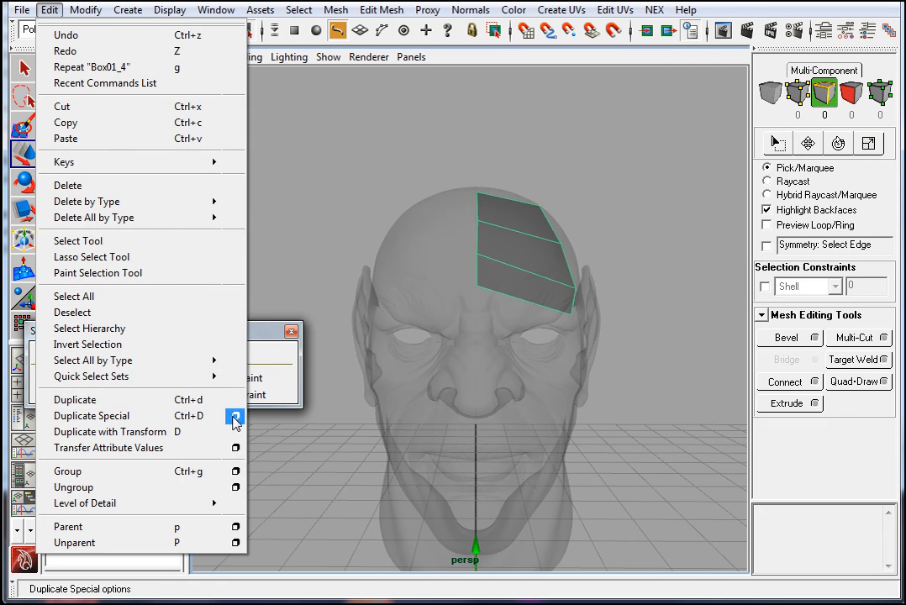
left_click(237, 415)
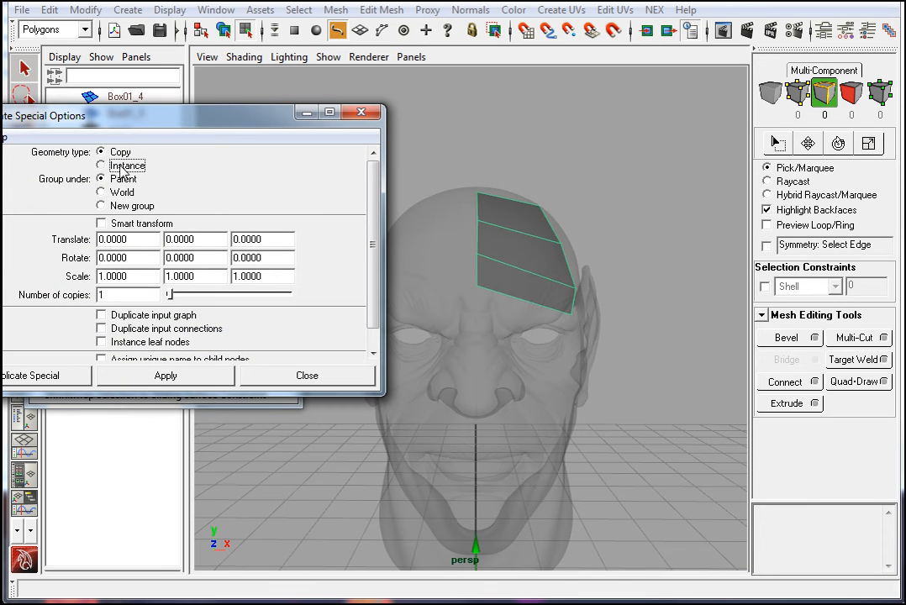
left_click(102, 165)
left_click(192, 385)
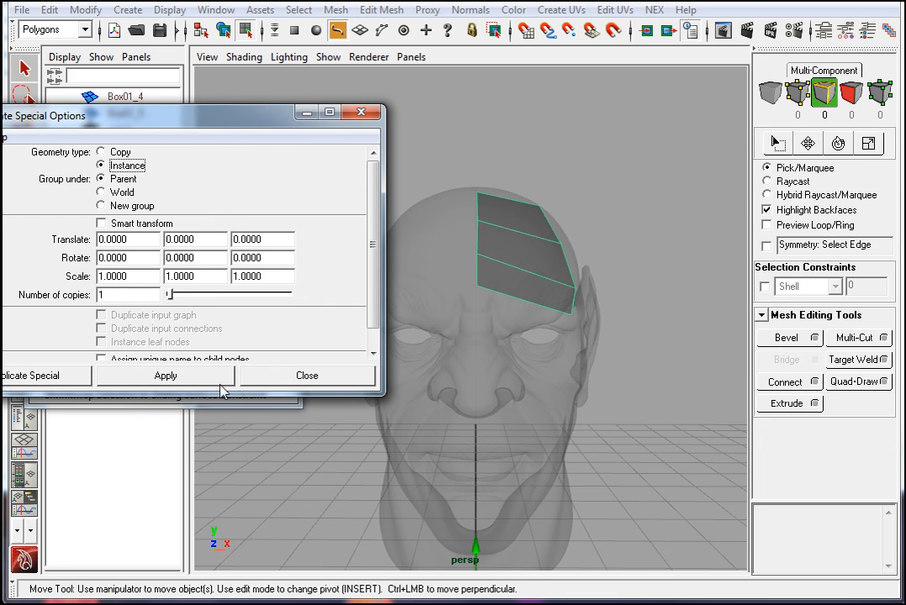
middle_click_drag(618, 357, 659, 336, "alt")
right_click_drag(659, 337, 564, 349, "alt")
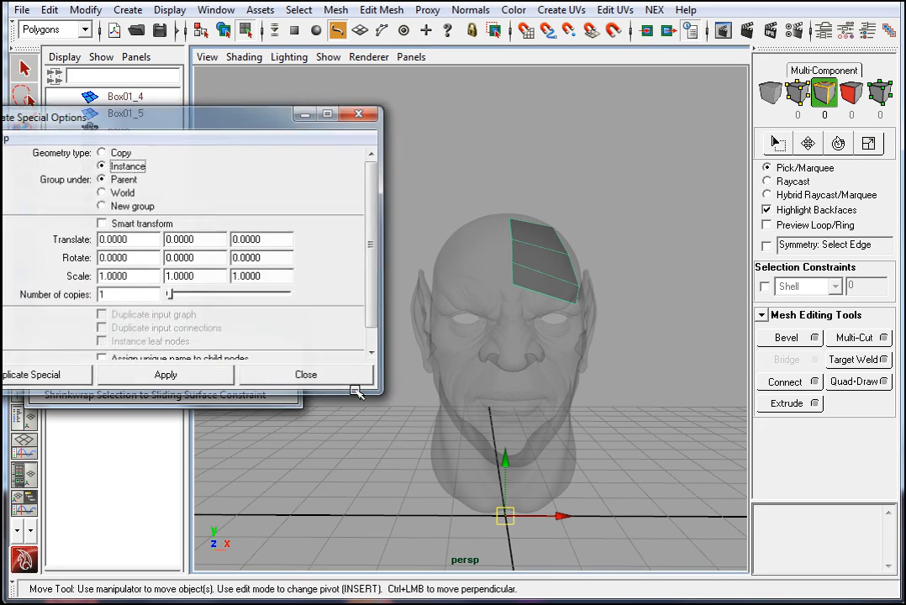
left_click(336, 379)
Mirror the instanced patch onto the other half of the head with a negative Scale X and close the Surface Slide window.
key("r")
left_click_drag(580, 516, 428, 518)
left_click(868, 34)
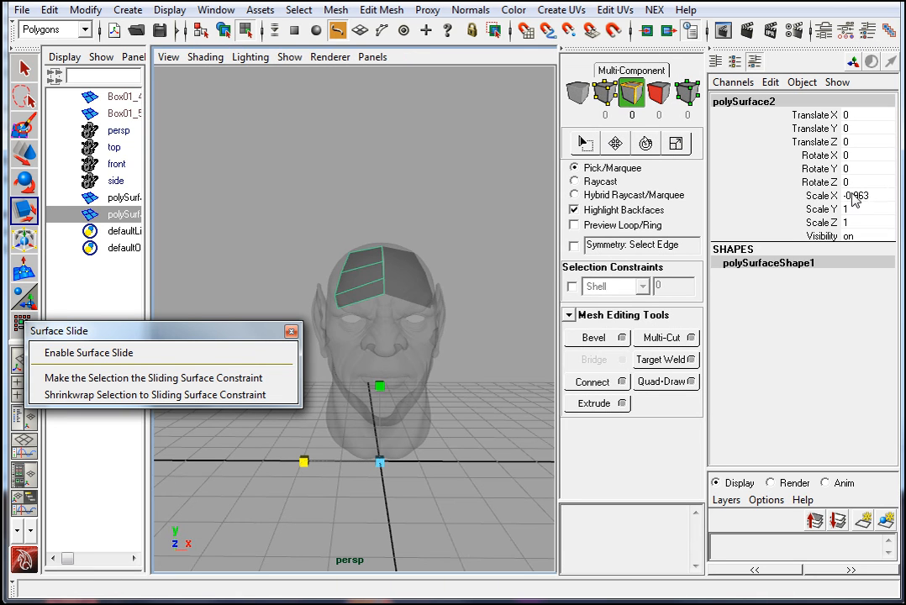
key("Return")
left_click(291, 331)
Highlight the original forehead patch for component editing and reactivate Quad Draw with Box01_4 as the reference surface.
right_click_drag(432, 329, 528, 388, "alt")
middle_click_drag(399, 378, 363, 387, "alt")
left_click_drag(469, 162, 344, 267)
middle_click_drag(436, 315, 461, 317, "alt")
left_click_drag(475, 219, 398, 279)
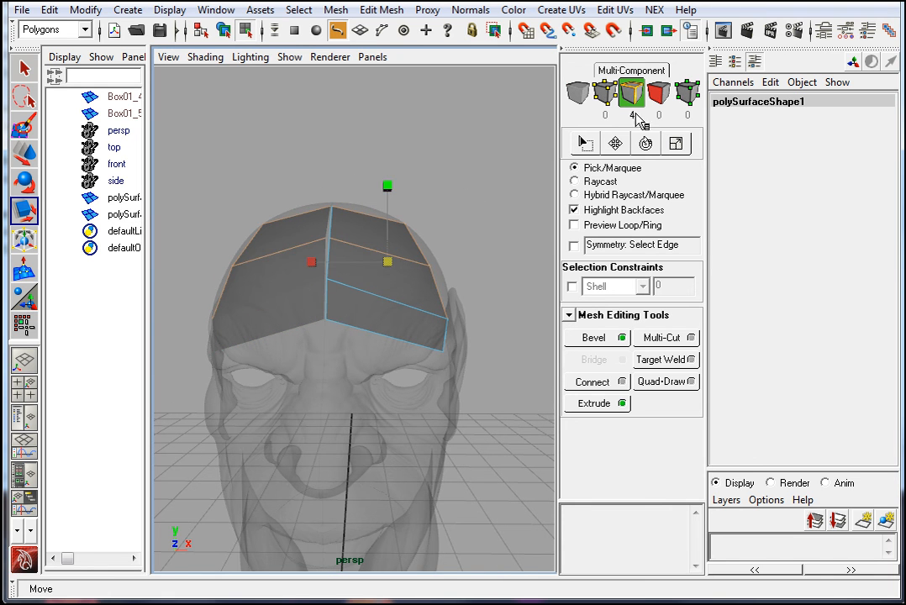
key("F8")
mouse_move(486, 346)
left_mouse_down("alt")
mouse_move(449, 324)
mouse_move(408, 319)
left_mouse_up("alt")
left_click(647, 384)
right_click_drag(411, 309, 445, 303, "alt")
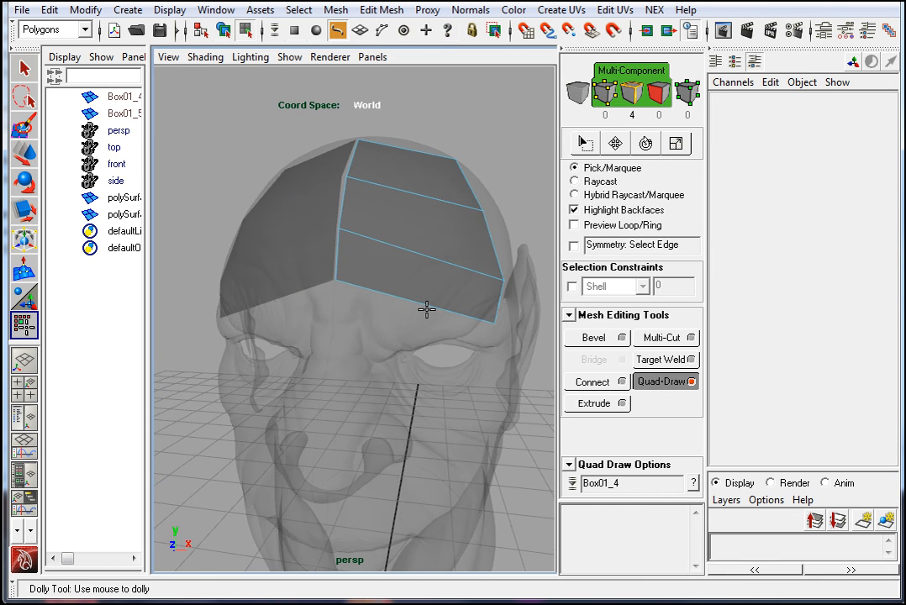
Extend the original patch with one more quad over the crown and pull its outer vertices inward with Quad Draw.
left_click_drag(441, 308, 375, 278, "alt")
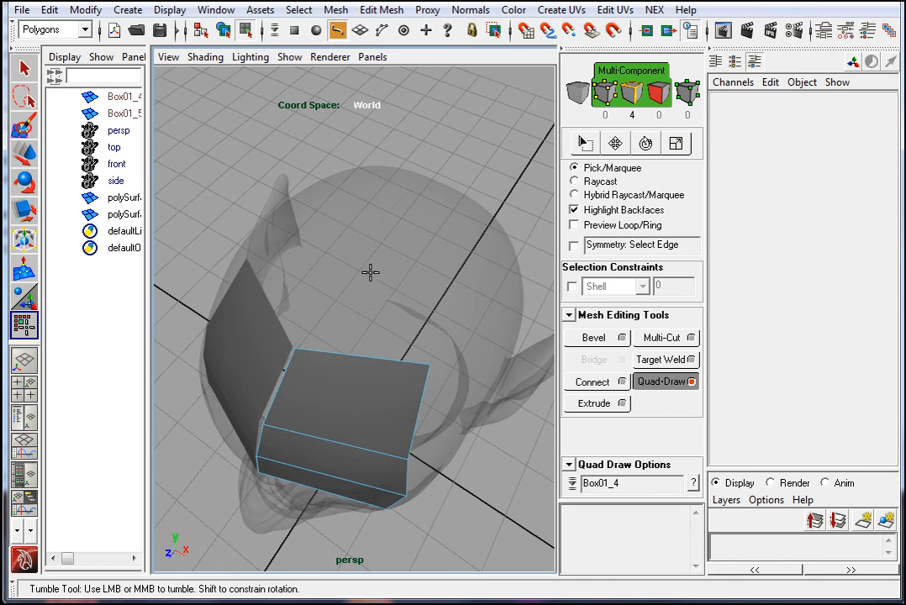
left_click_drag(436, 321, 433, 281, "alt")
left_click(412, 238, "shift")
left_click_drag(380, 326, 424, 298, "alt")
mouse_move(433, 255)
left_mouse_down("shift")
mouse_move(463, 261)
mouse_move(424, 354)
mouse_move(411, 334)
mouse_move(438, 260)
mouse_move(394, 245)
mouse_move(395, 204)
left_mouse_up("shift")
left_click_drag(412, 285, 392, 205, "alt")
mouse_move(419, 311)
left_mouse_down("alt")
mouse_move(394, 309)
mouse_move(416, 311)
left_mouse_up("alt")
right_click_drag(462, 333, 551, 394, "alt")
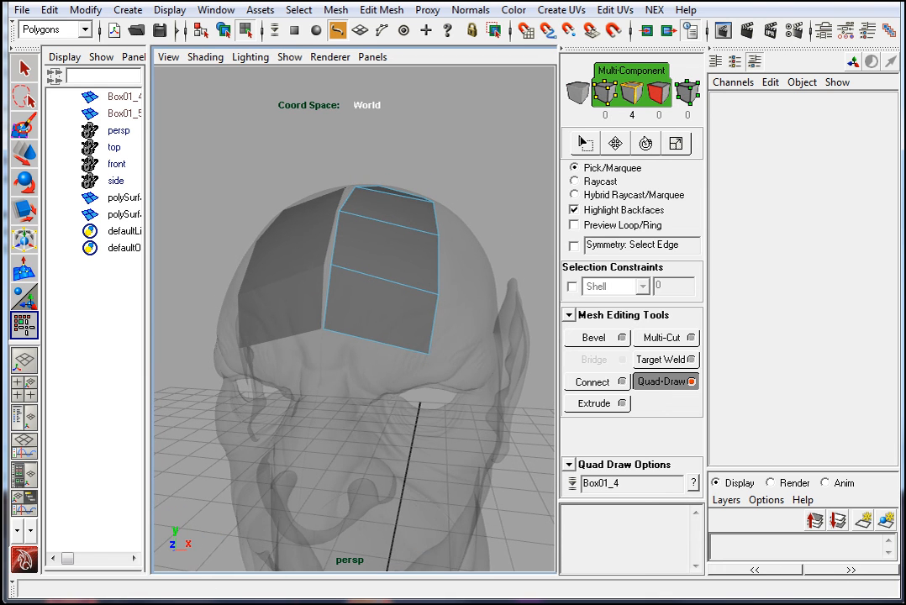